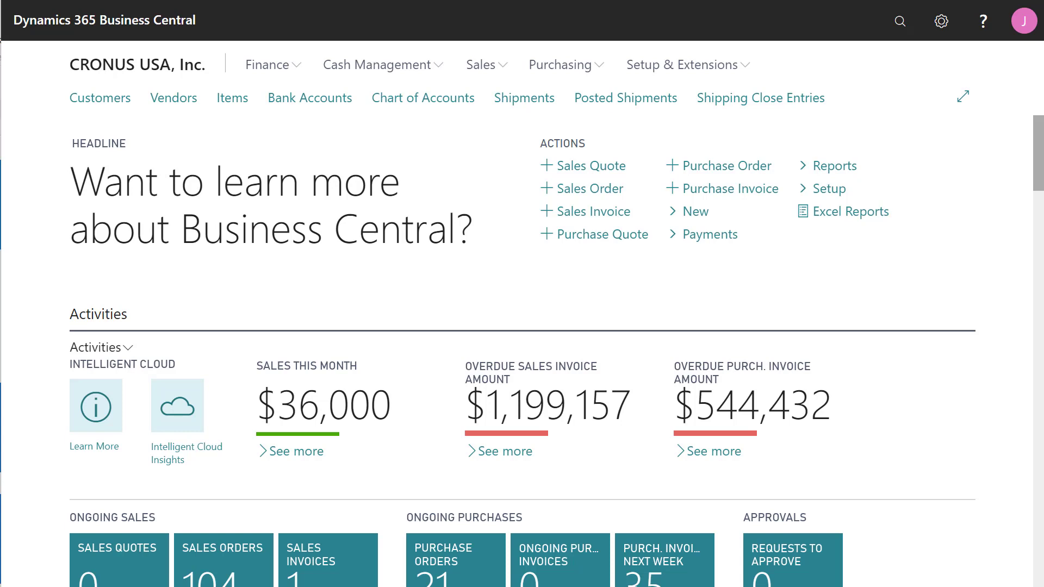
Go to Setup & Extensions > Manual Setup and open the ChargeLogic Payments EFT Setup page.
{"action": "left_click", "coordinate": [691, 69]}
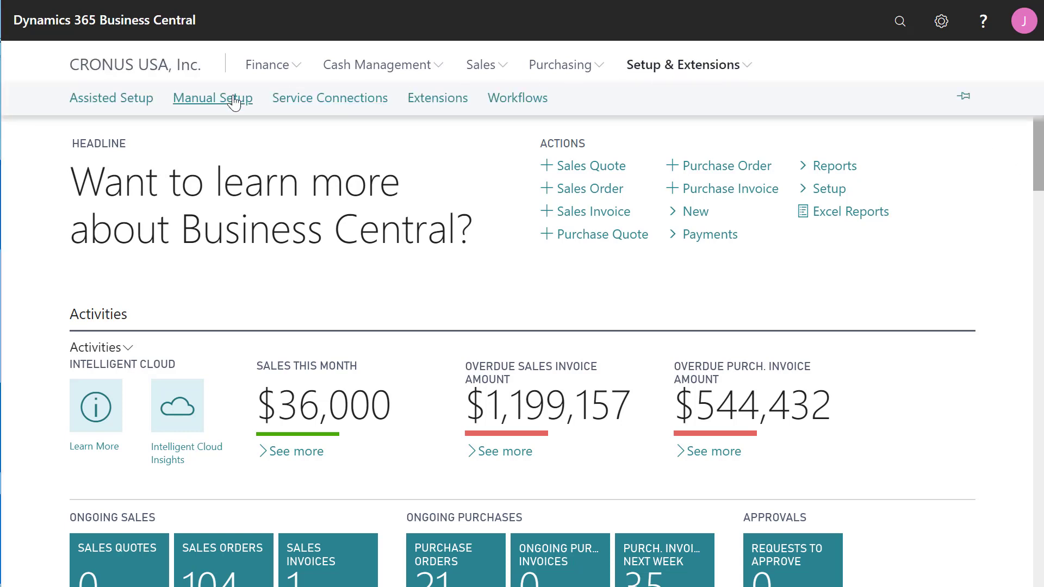
{"action": "left_click", "coordinate": [234, 102]}
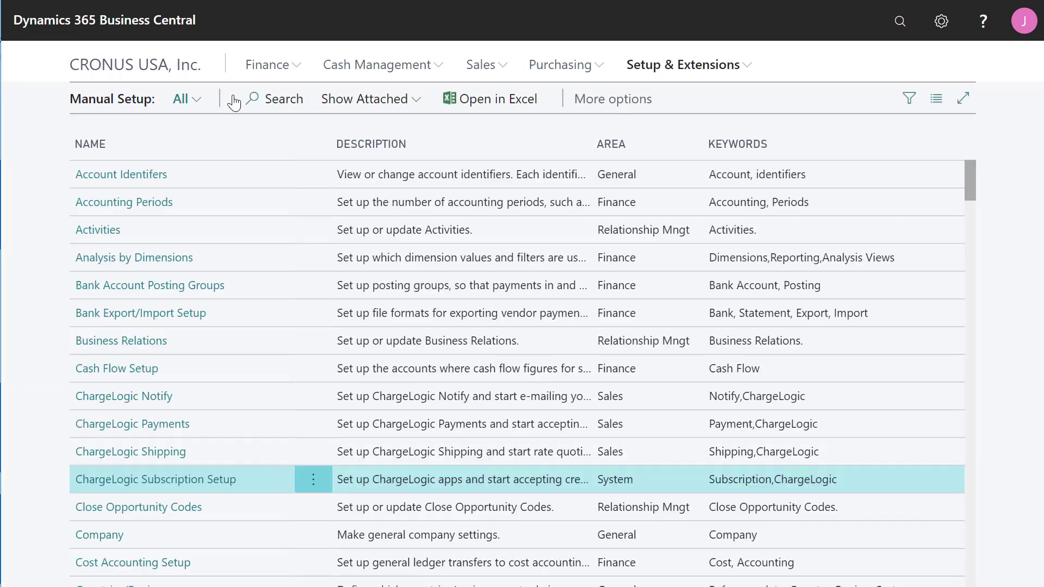
{"action": "left_click", "coordinate": [159, 424]}
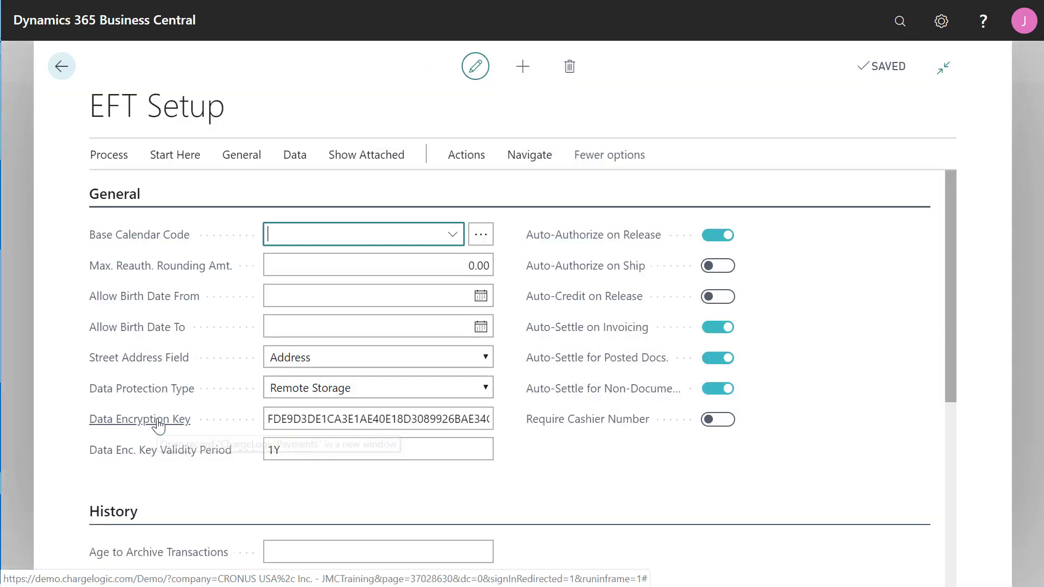
From EFT Setup, open Navigate > General > Retail Express > Prompts to show the empty prompt list.
{"action": "left_click", "coordinate": [531, 156]}
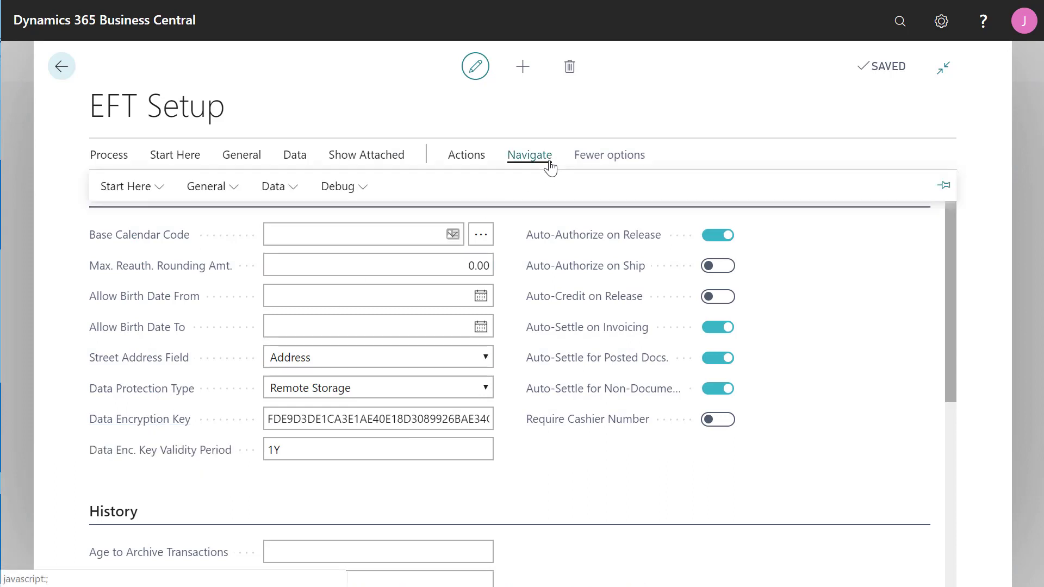
{"action": "left_click", "coordinate": [225, 192]}
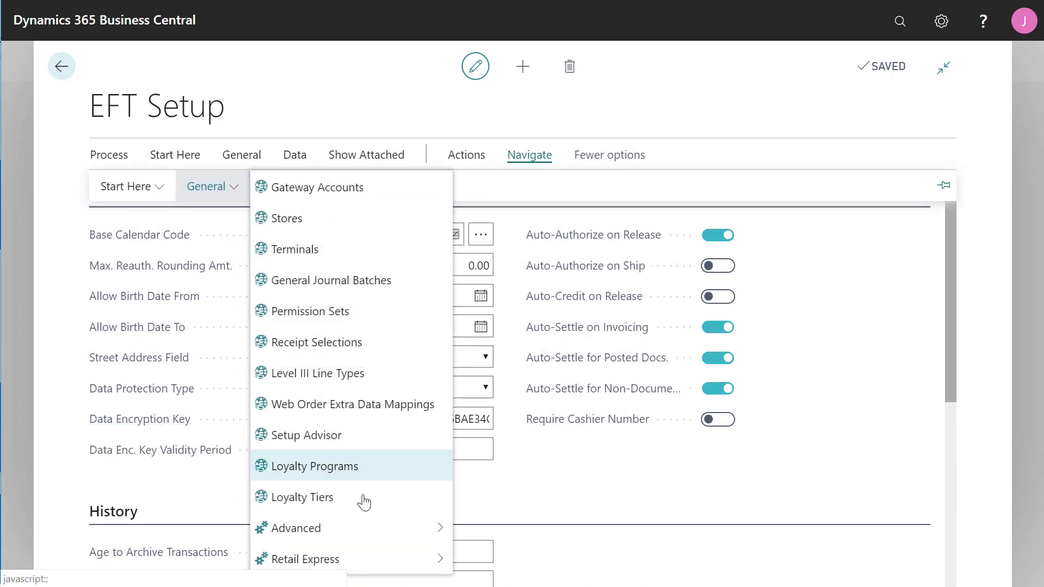
{"action": "mouse_move", "coordinate": [418, 563]}
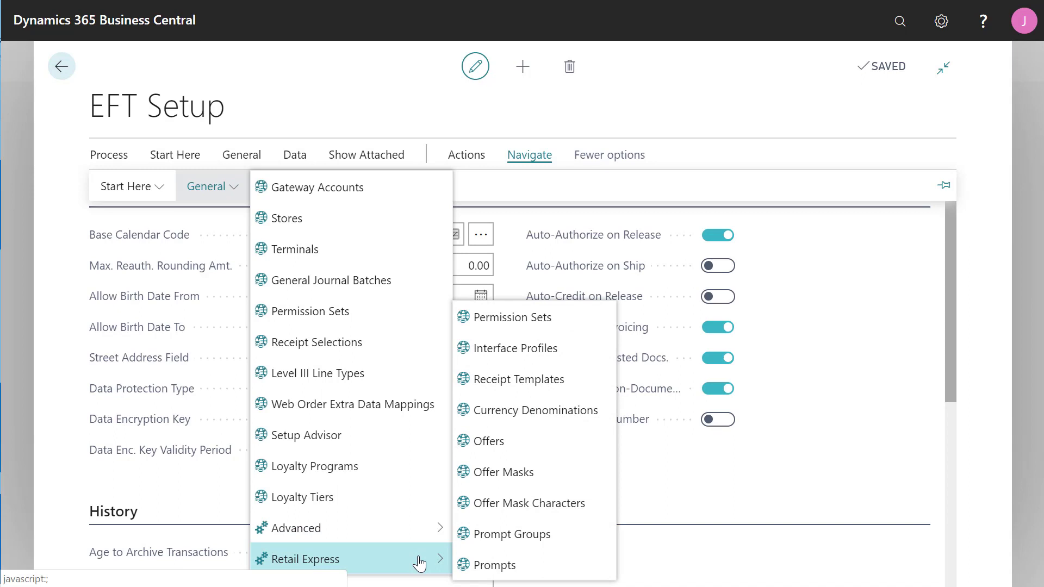
{"action": "left_click", "coordinate": [534, 571]}
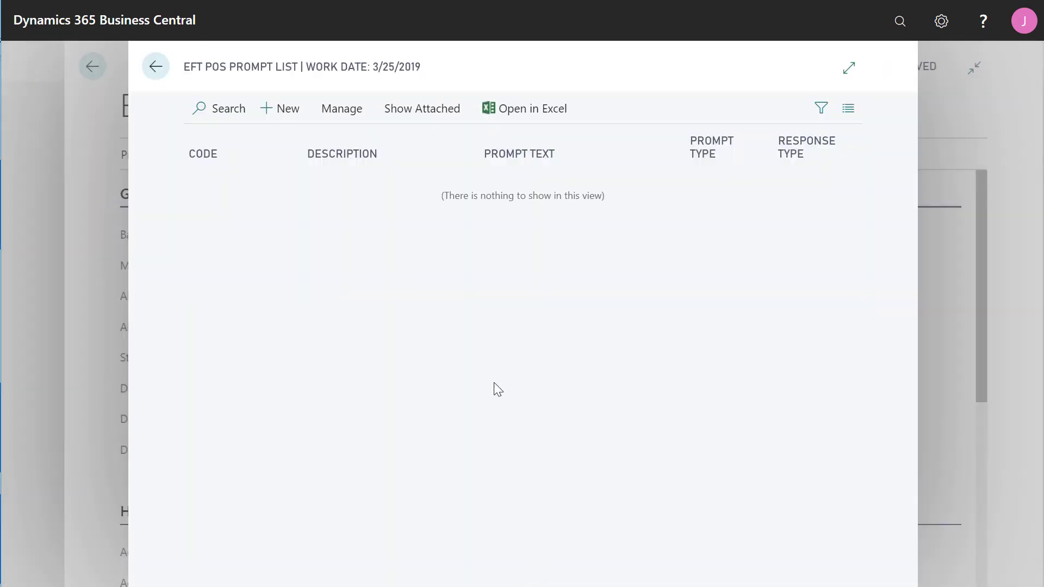
Add prompt ZIPCODE, 'Prompt for ZIP Code', with text 'Ask the customer to provide their ZIP code'.
{"action": "left_click", "coordinate": [290, 112]}
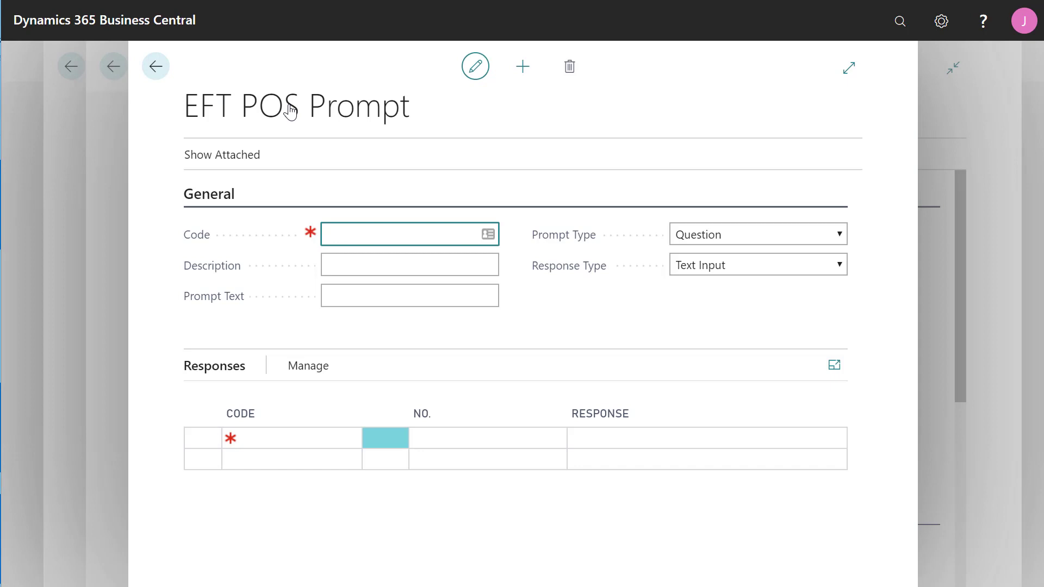
{"action": "type", "text": "zipcode"}
{"action": "left_click", "coordinate": [402, 263]}
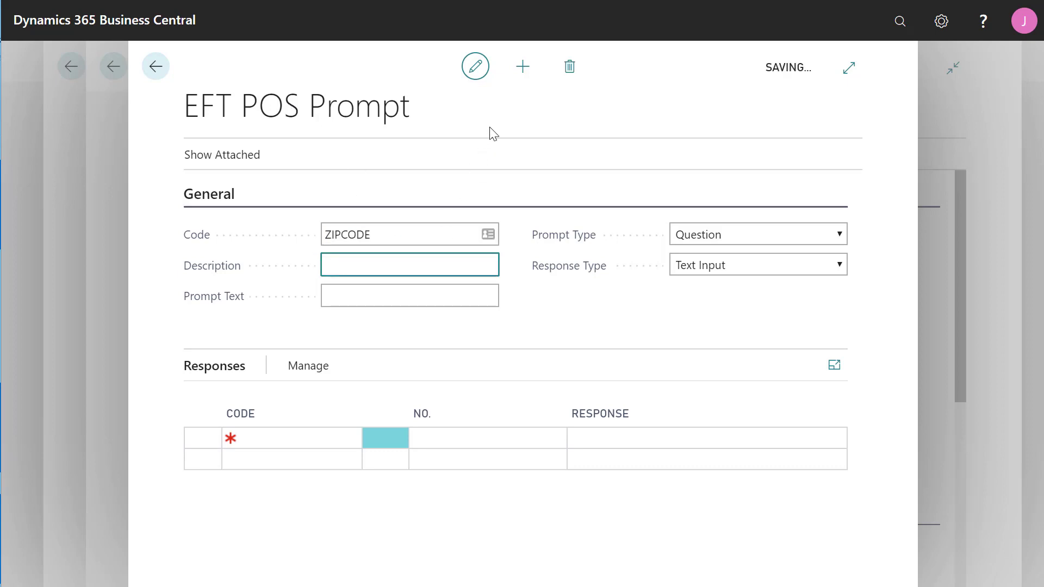
{"action": "type", "text": "Prompt for ZIP "}
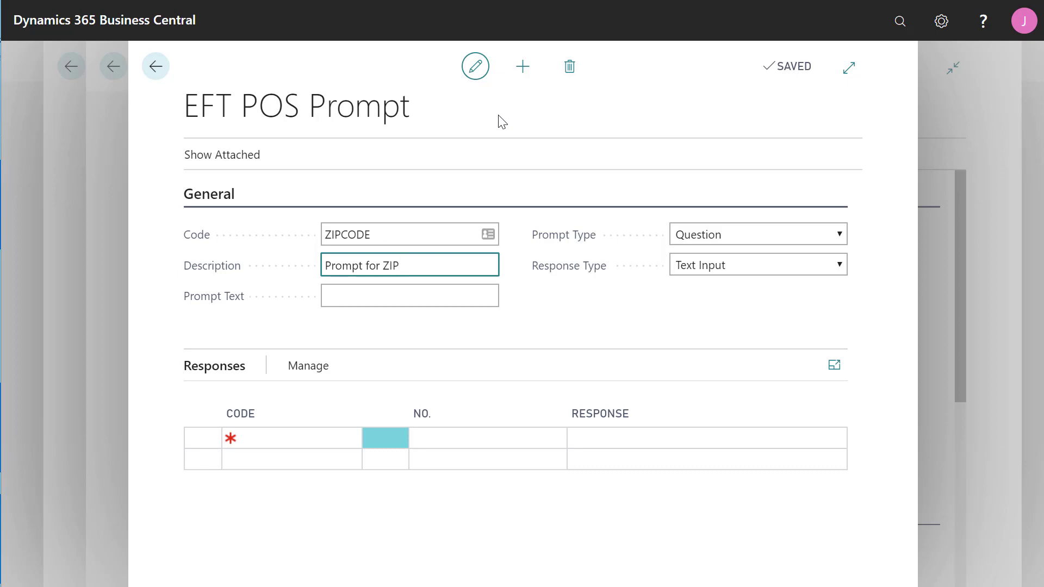
{"action": "type", "text": "Code"}
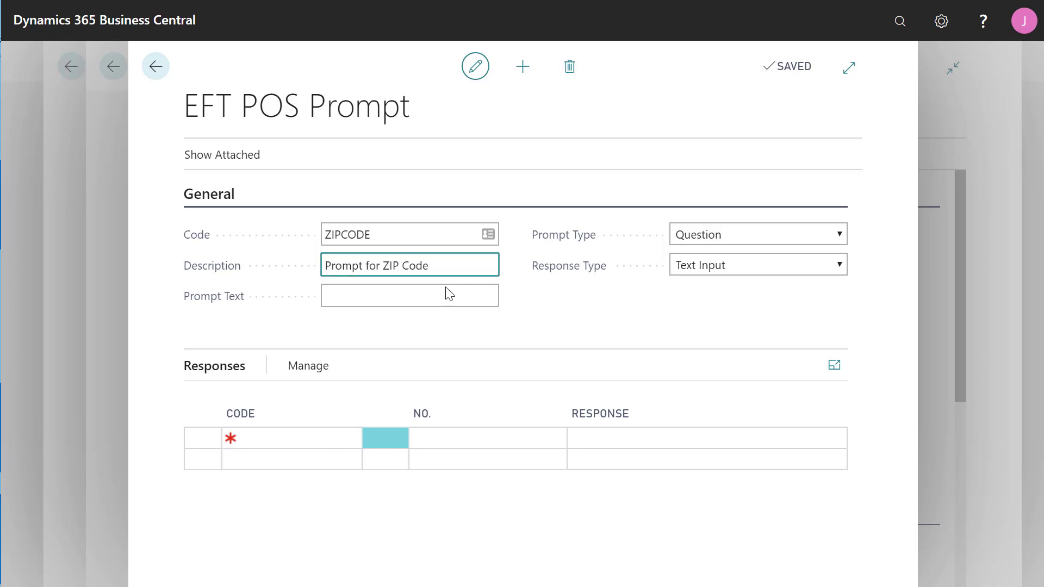
{"action": "left_click", "coordinate": [445, 287]}
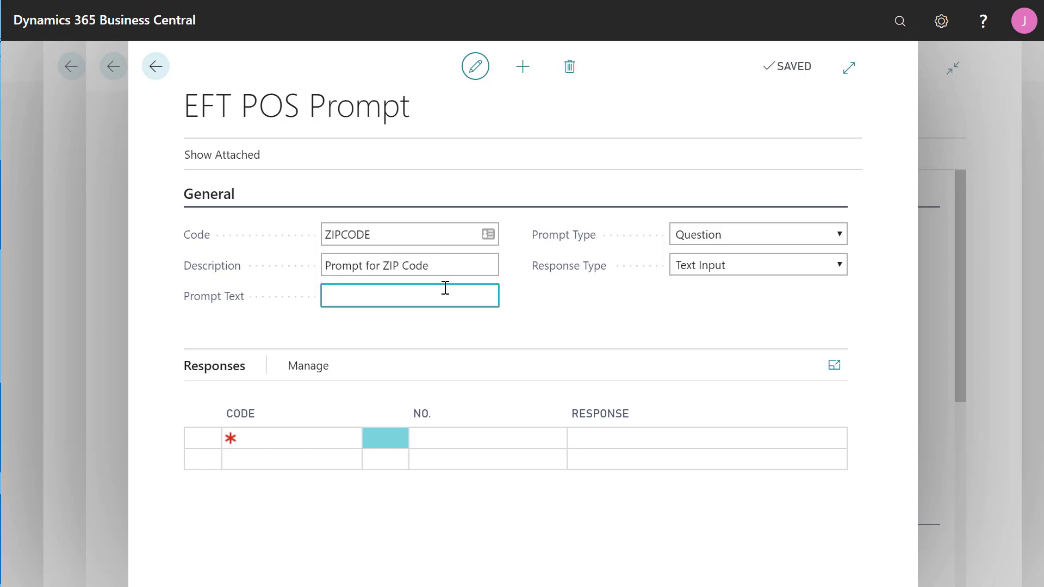
{"action": "type", "text": "Ask the cust"}
{"action": "type", "text": "omer to "}
{"action": "type", "text": "provide "}
{"action": "type", "text": "their ZIP "}
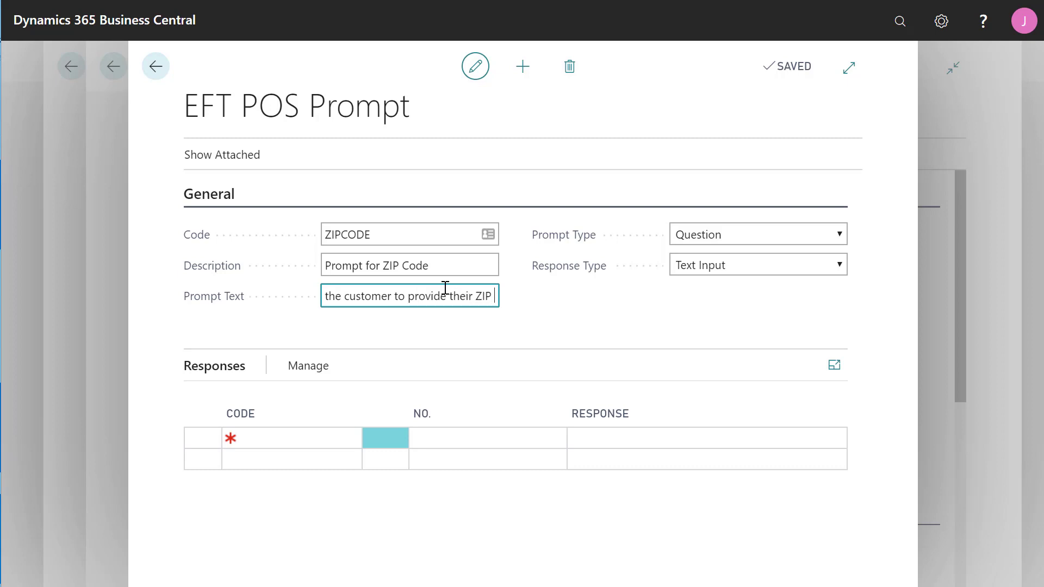
{"action": "type", "text": "code"}
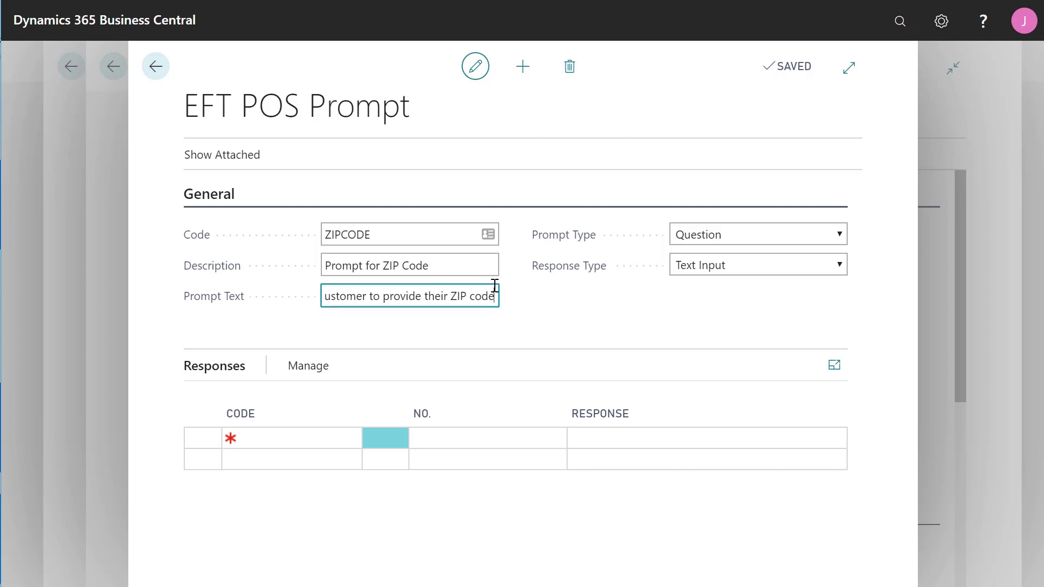
{"action": "left_click", "coordinate": [841, 235]}
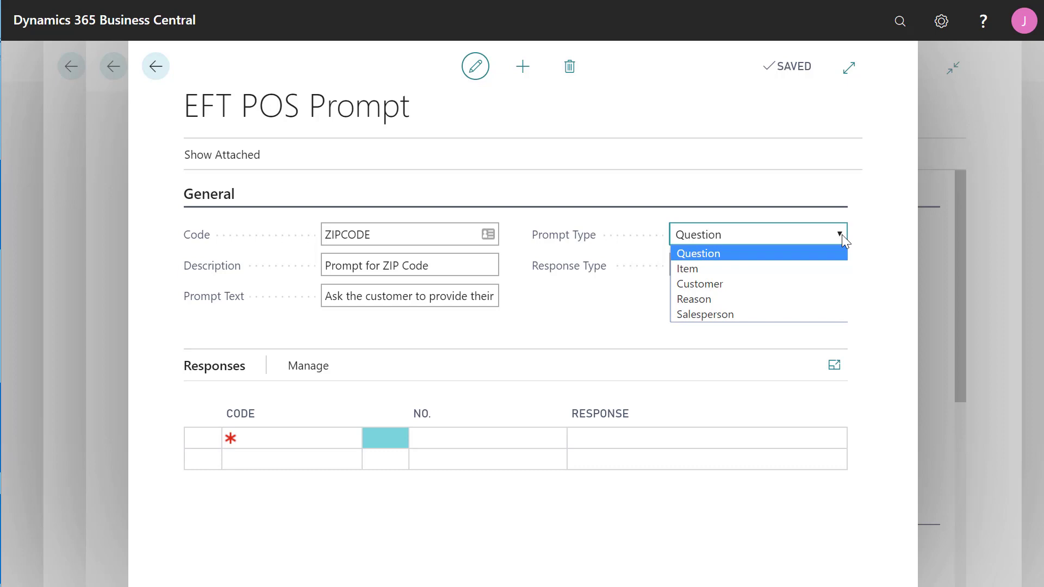
Confirm Question prompt type and Text Input response type for ZIPCODE, then go back to the list.
{"action": "left_click", "coordinate": [779, 251]}
{"action": "left_click", "coordinate": [840, 264]}
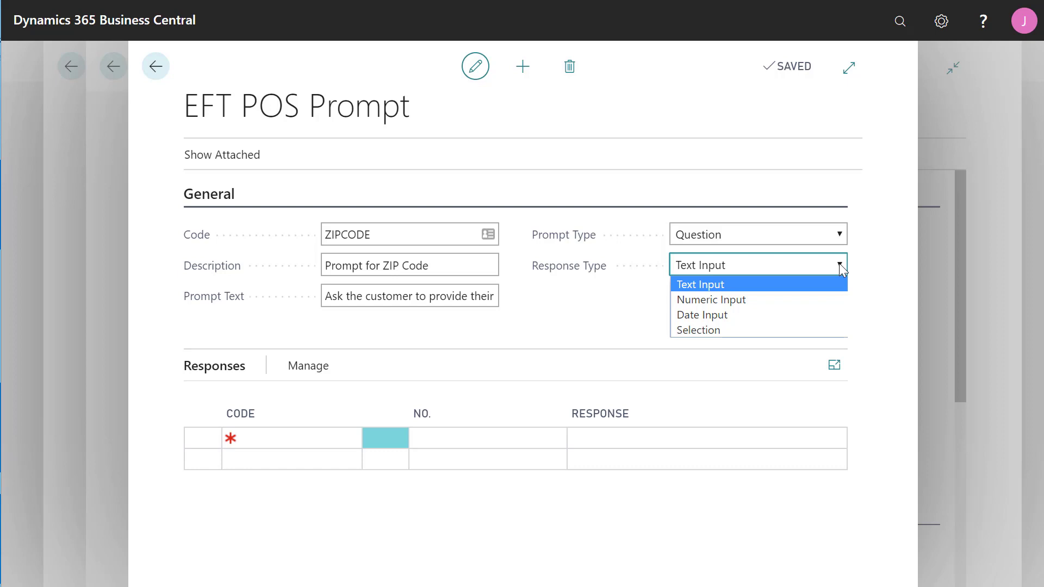
{"action": "left_click", "coordinate": [788, 283]}
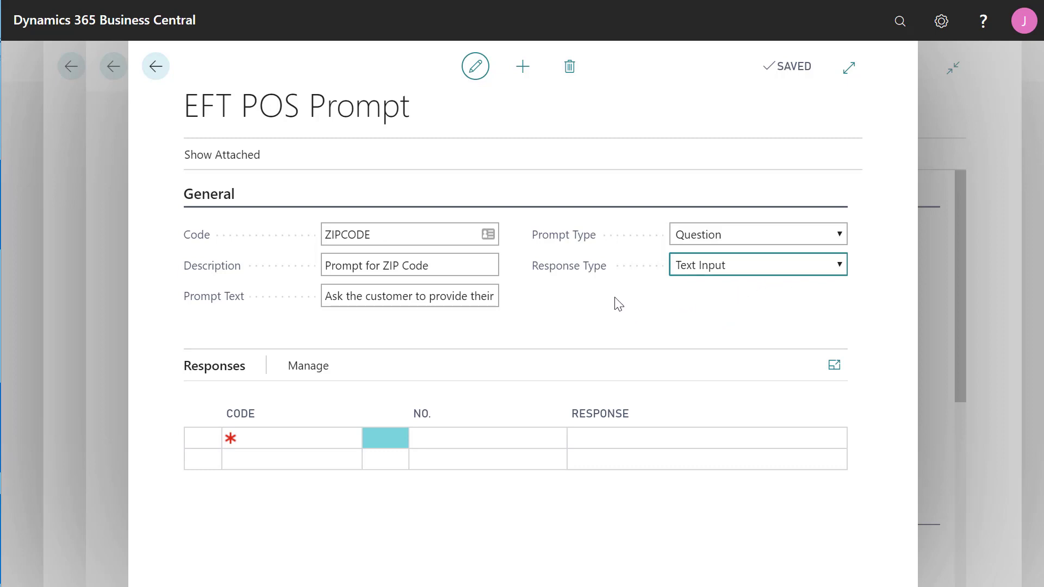
{"action": "left_click", "coordinate": [157, 76]}
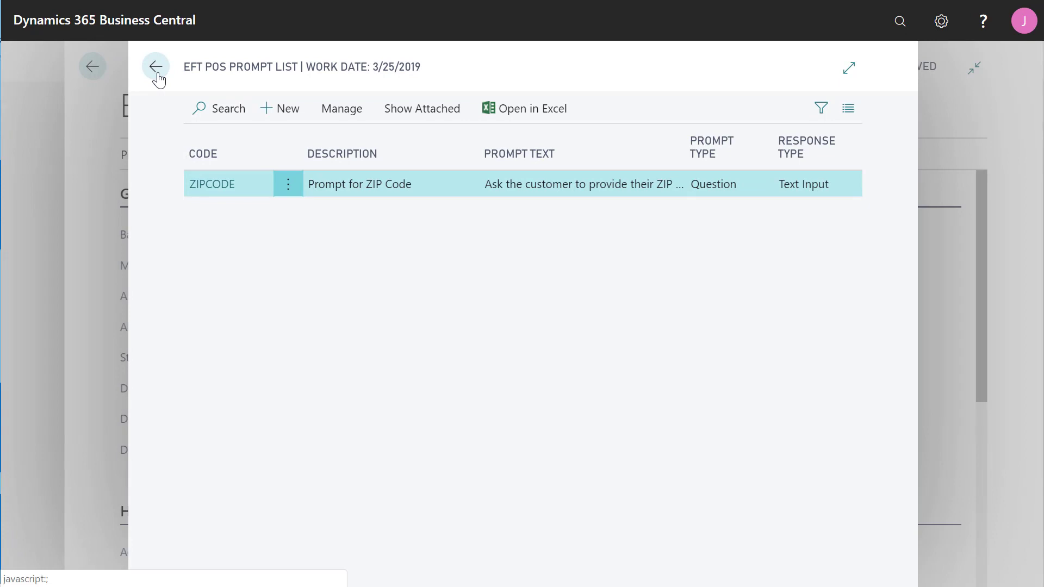
Return to EFT Setup and open Navigate > General > Retail Express > Prompt Groups.
{"action": "left_click", "coordinate": [158, 76]}
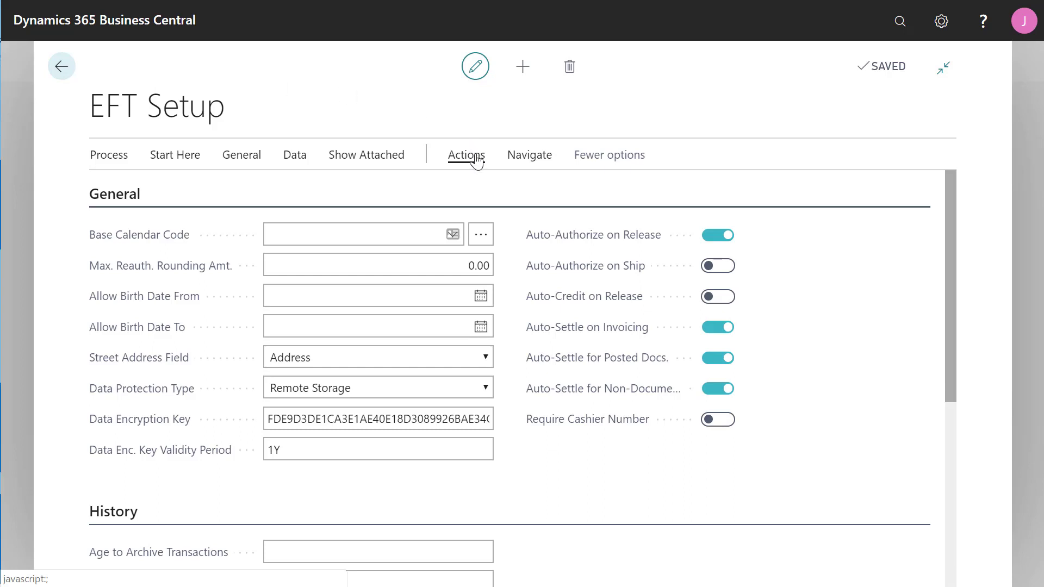
{"action": "left_click", "coordinate": [521, 159]}
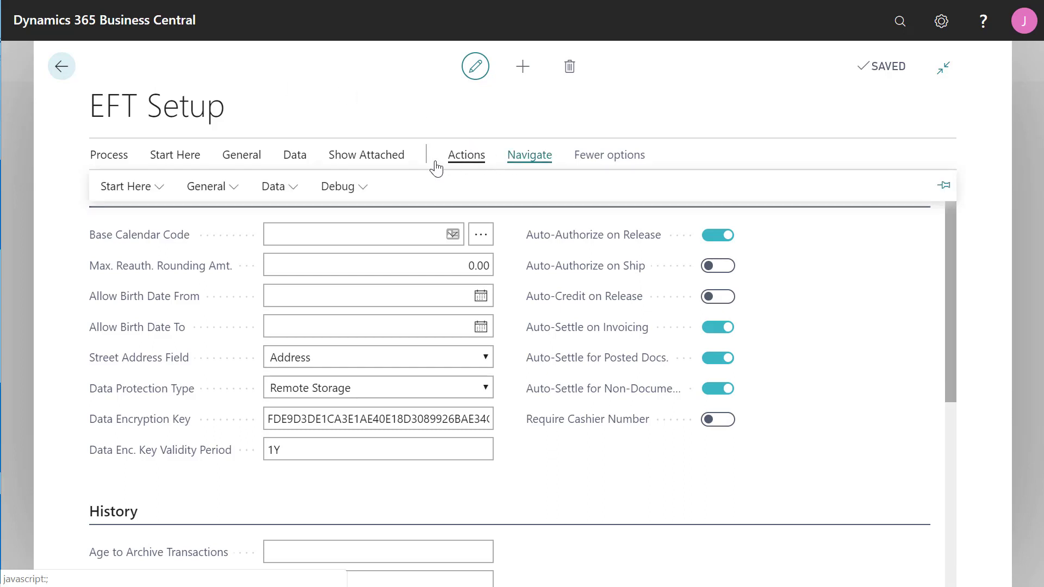
{"action": "left_click", "coordinate": [234, 190]}
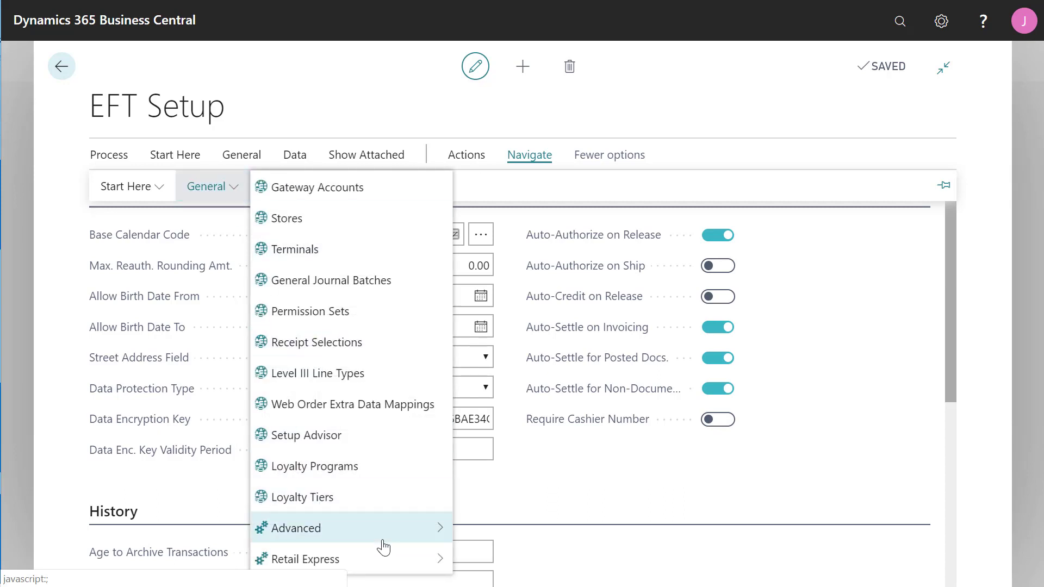
{"action": "mouse_move", "coordinate": [395, 560]}
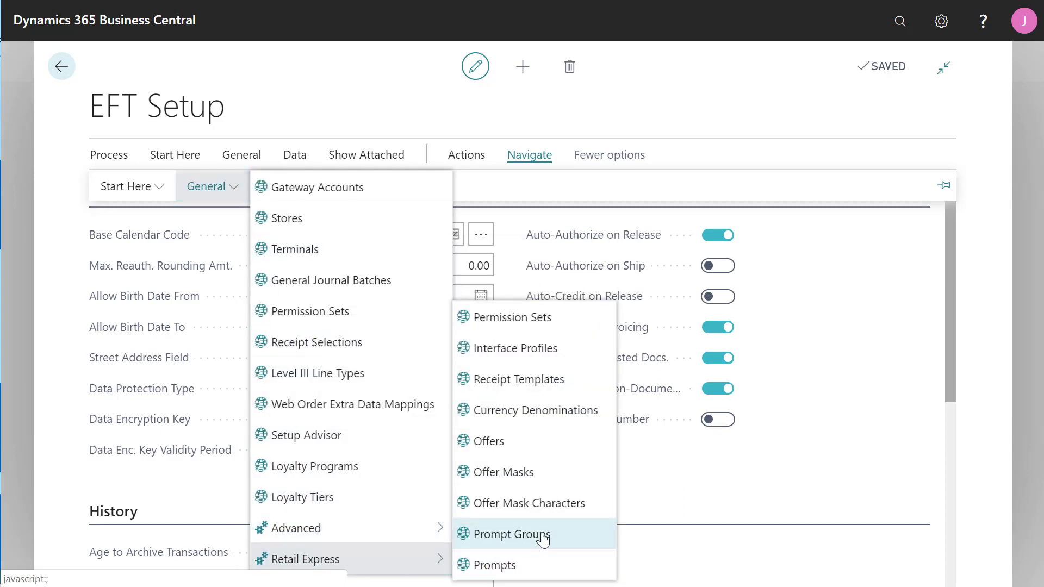
{"action": "left_click", "coordinate": [544, 535]}
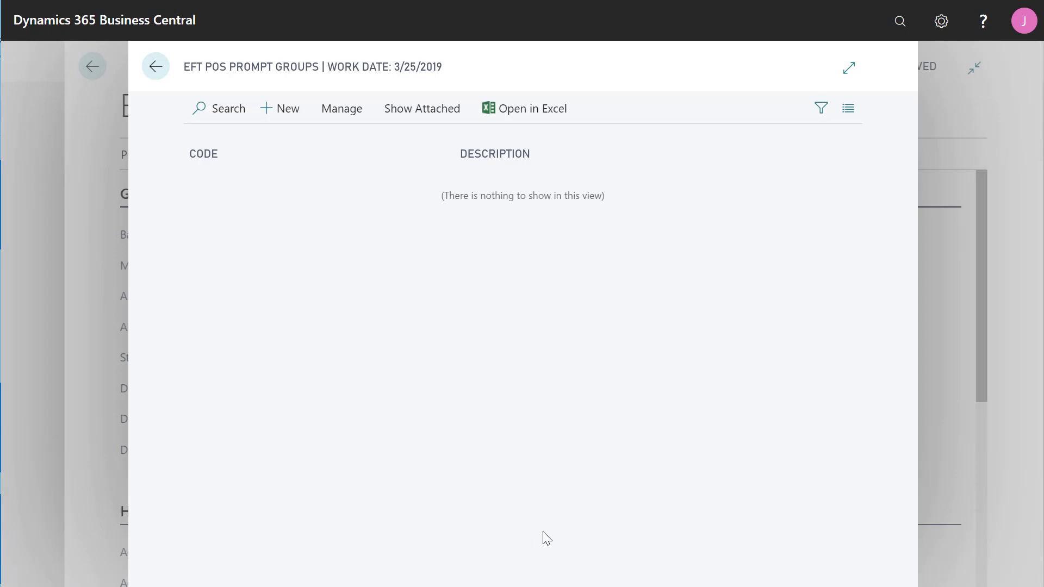
Create prompt group NEWSALE described as 'New Sale' and select its first Prompt Code line.
{"action": "left_click", "coordinate": [280, 115]}
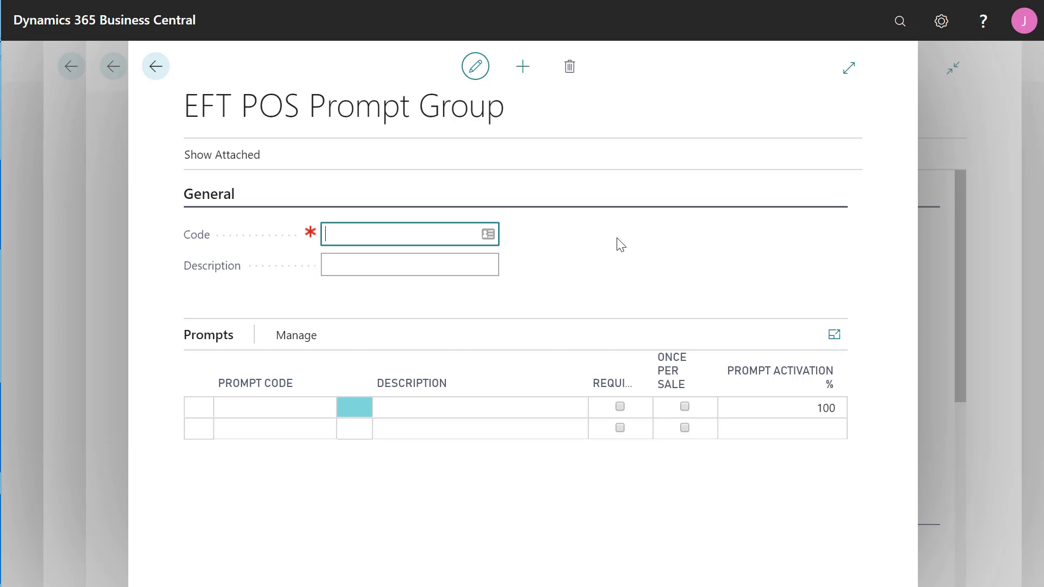
{"action": "type", "text": "newsale"}
{"action": "left_click", "coordinate": [474, 265]}
{"action": "type", "text": "New Sale"}
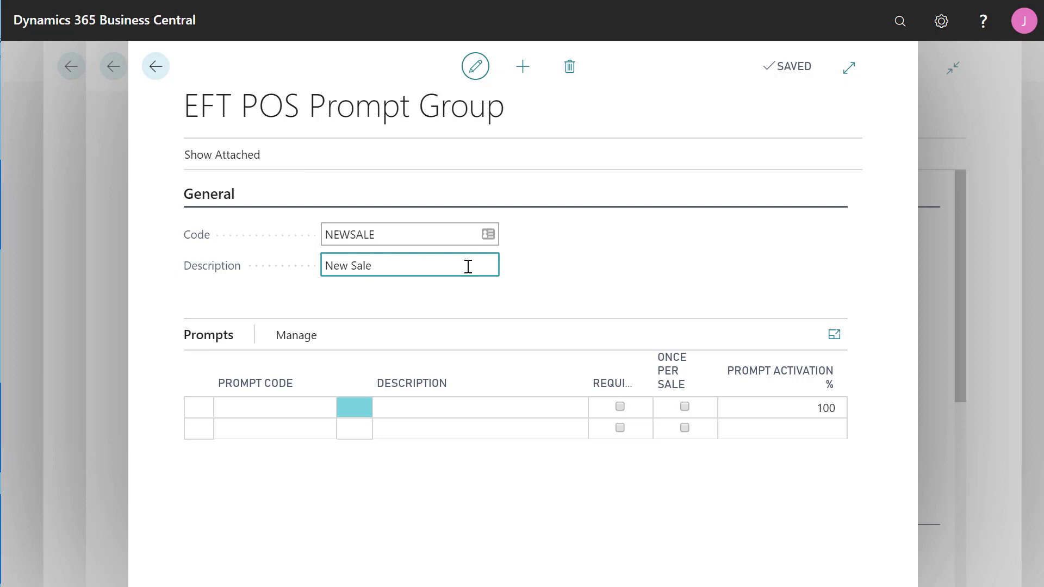
{"action": "left_click", "coordinate": [290, 408]}
Pick ZIPCODE as NEWSALE's prompt line, tick Once Per Sale, and close the group card.
{"action": "left_click", "coordinate": [329, 412]}
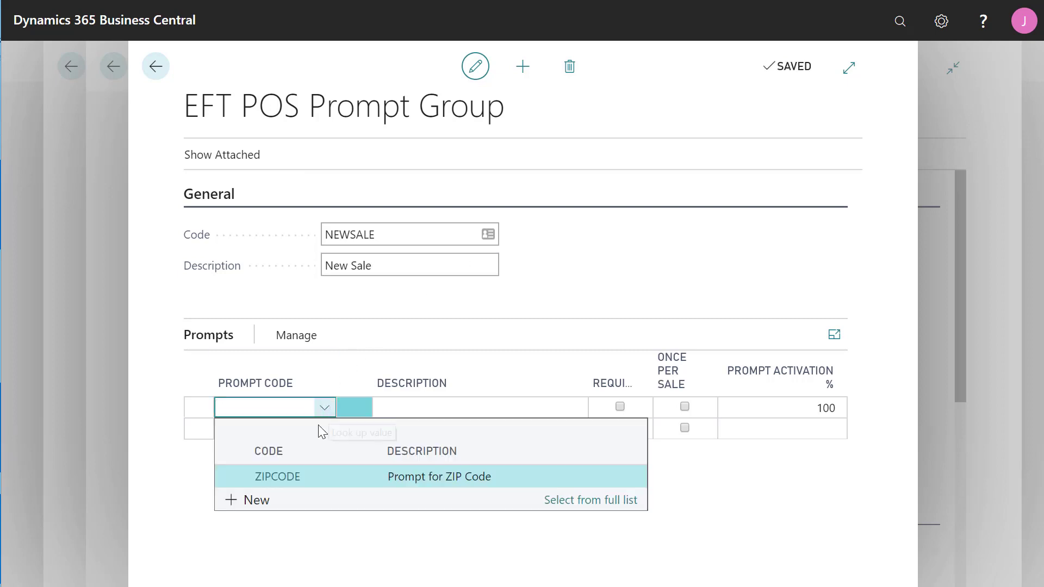
{"action": "left_click", "coordinate": [293, 479]}
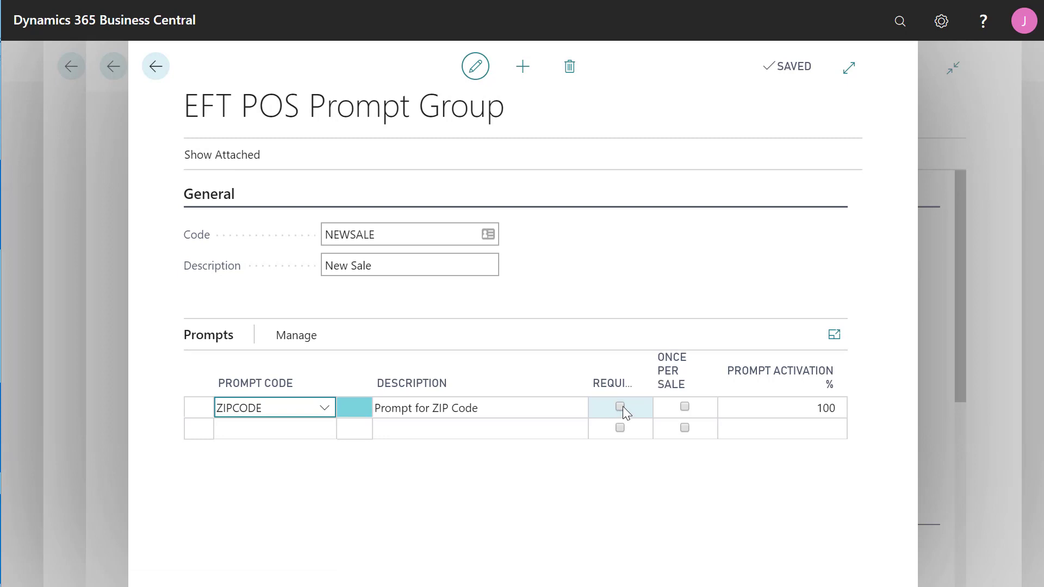
{"action": "left_click", "coordinate": [686, 407]}
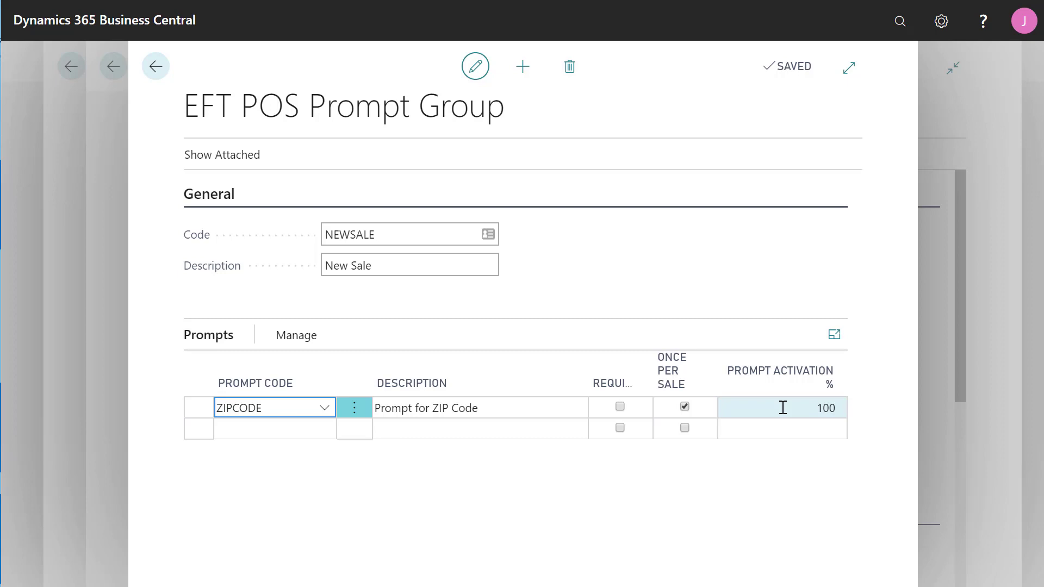
{"action": "left_click", "coordinate": [156, 80]}
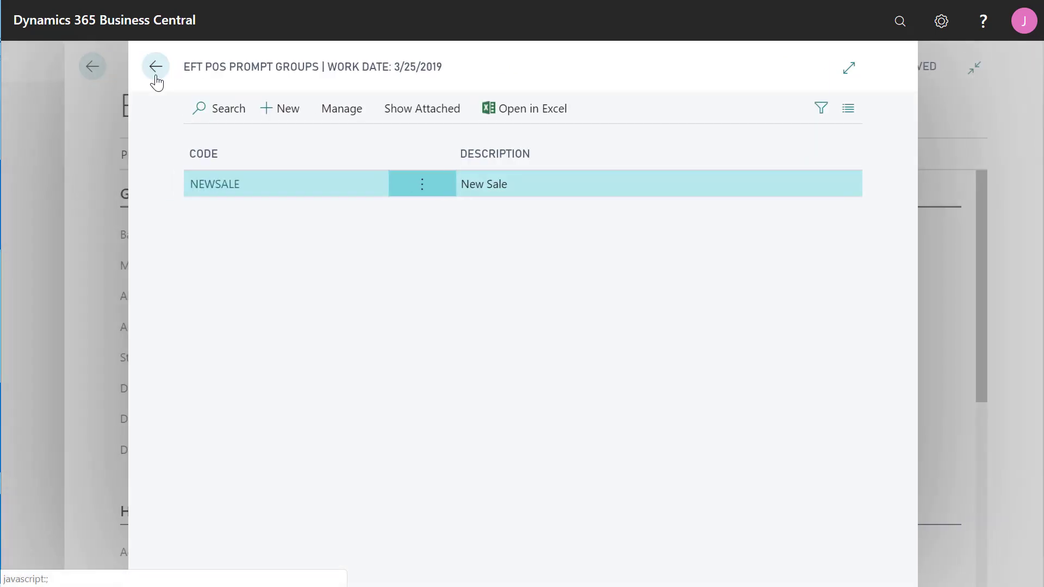
From EFT Setup, open Retail Express Interface Profiles, then the Prompts page for the CRONUS profile.
{"action": "left_click", "coordinate": [156, 80]}
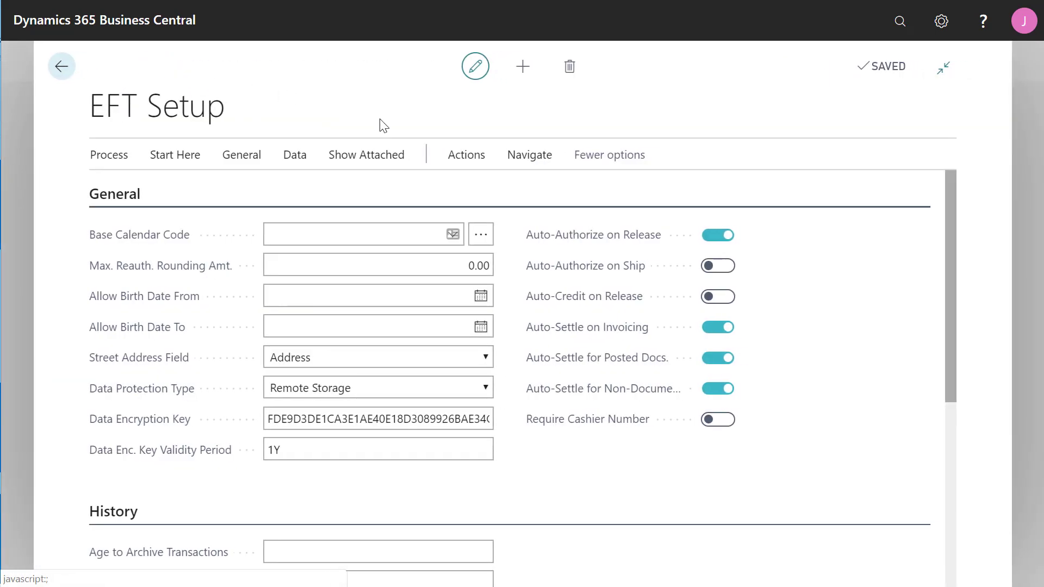
{"action": "left_click", "coordinate": [514, 159]}
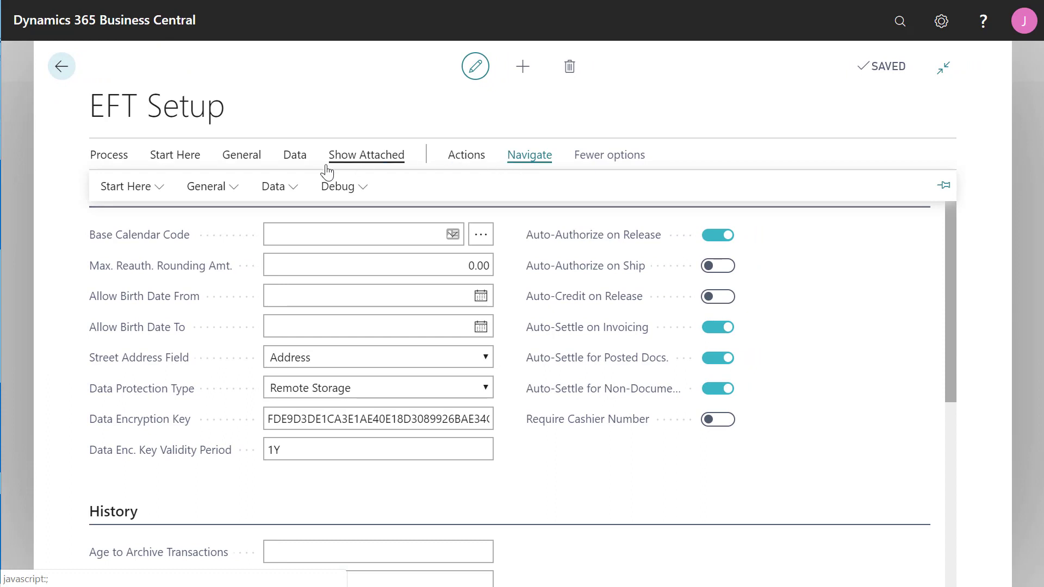
{"action": "left_click", "coordinate": [233, 189]}
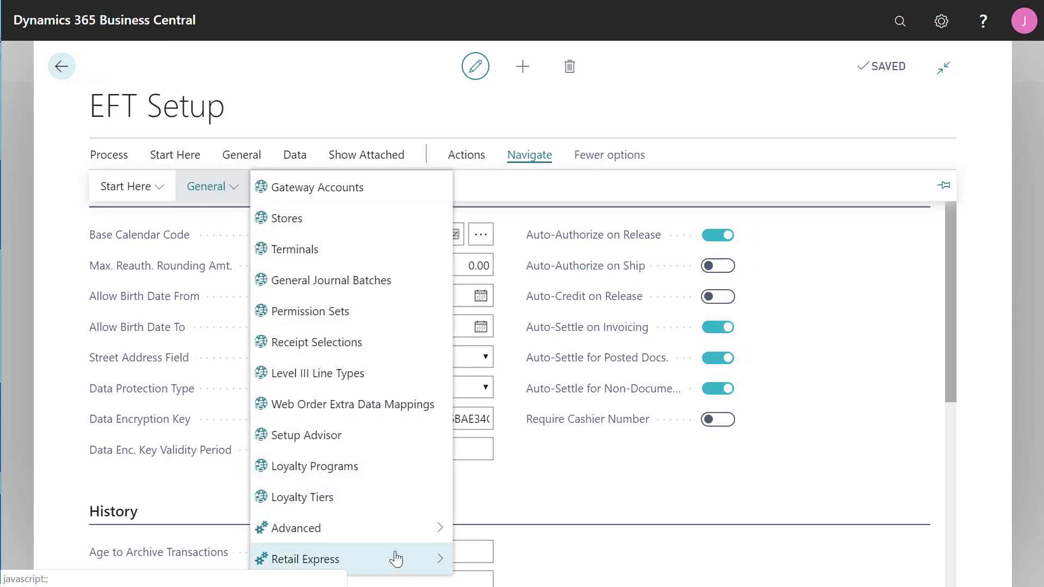
{"action": "mouse_move", "coordinate": [398, 566]}
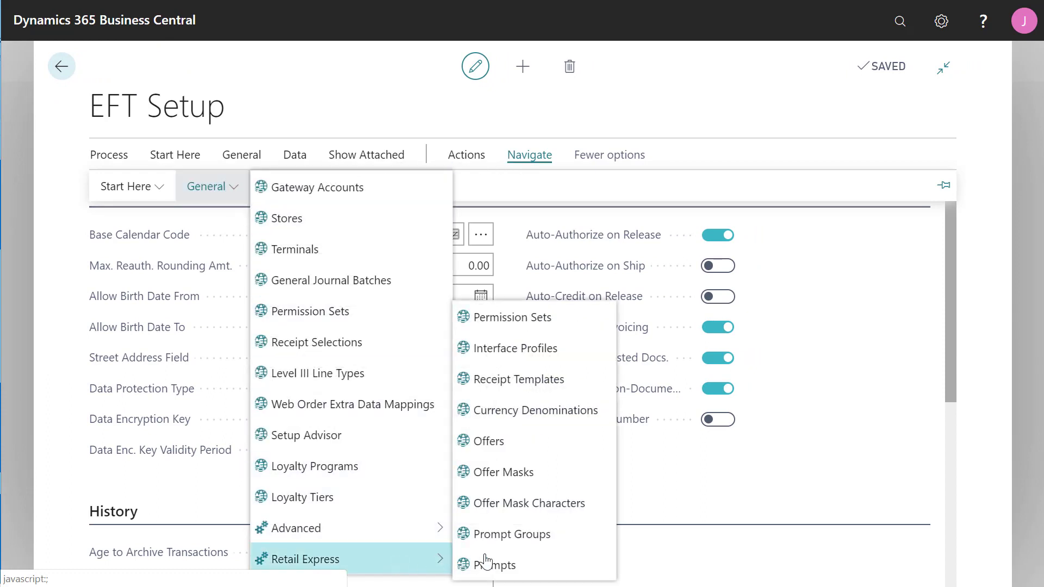
{"action": "left_click", "coordinate": [593, 361]}
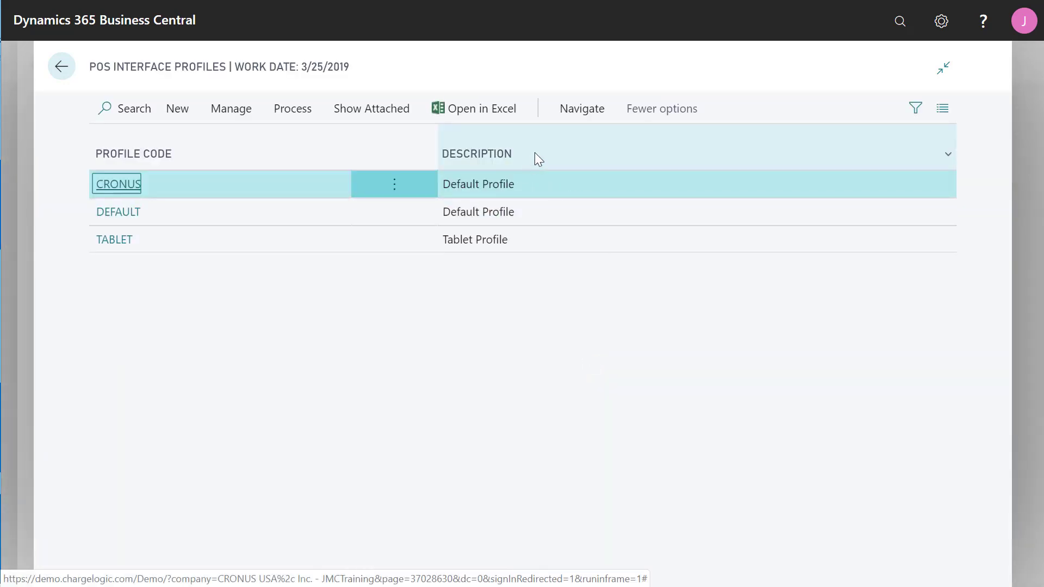
{"action": "left_click", "coordinate": [571, 117]}
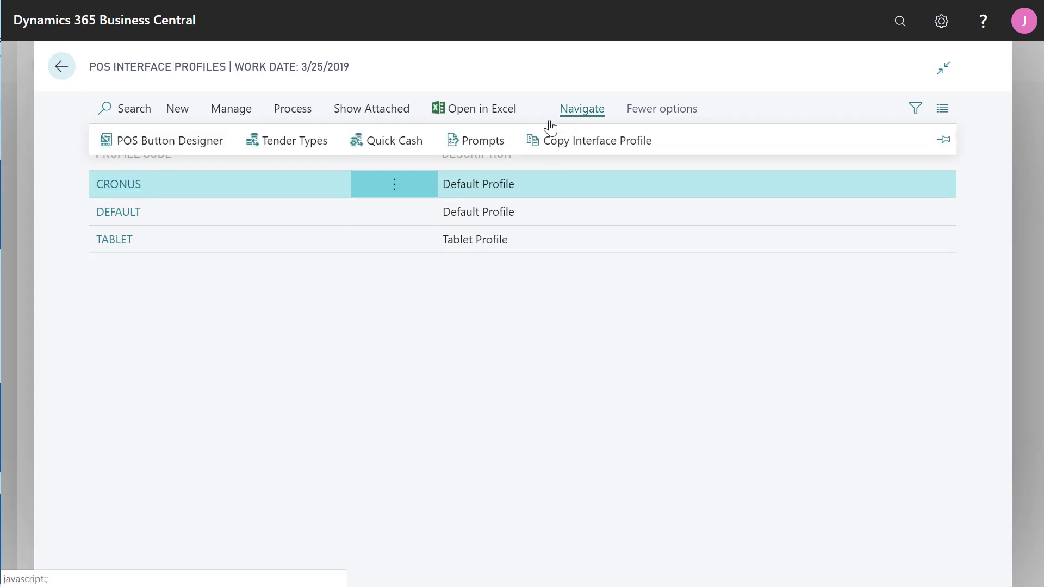
{"action": "left_click", "coordinate": [468, 145]}
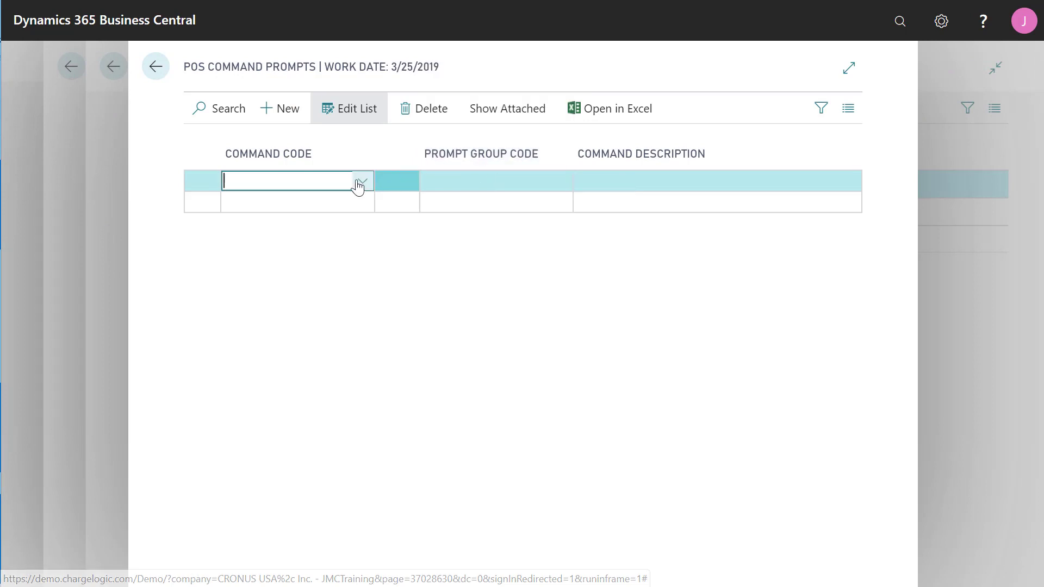
Add a CRONUS command prompt line pairing command ADDITEM with prompt group NEWSALE.
{"action": "left_click", "coordinate": [329, 181]}
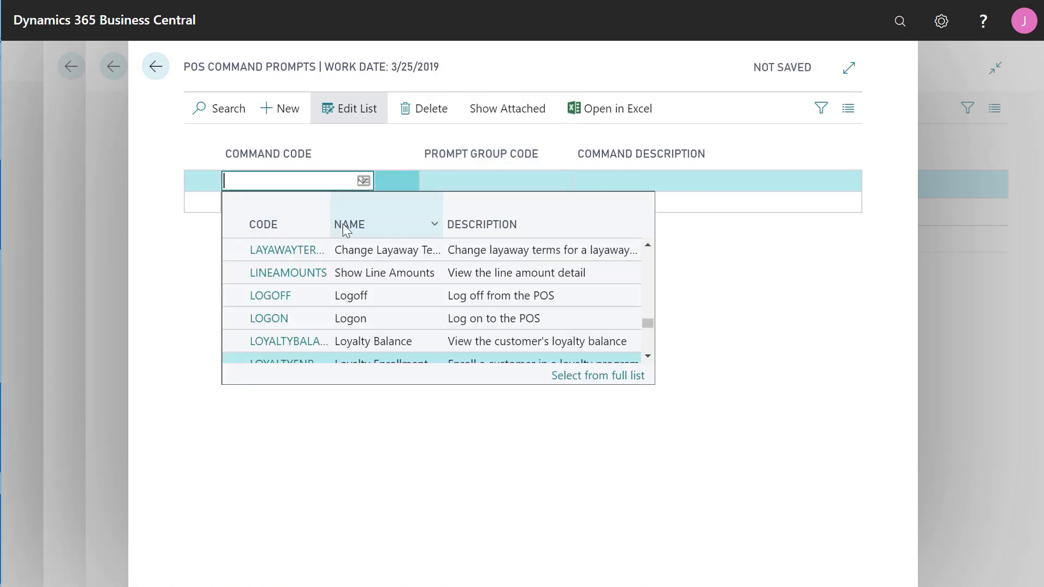
{"action": "scroll", "coordinate": [495, 285], "scroll_direction": "up", "scroll_amount": 10}
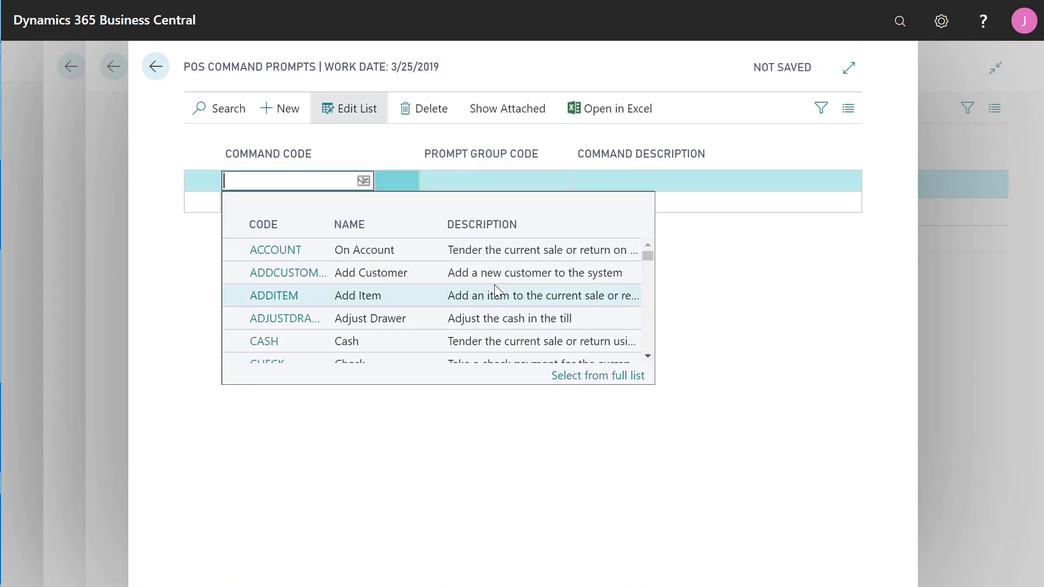
{"action": "left_click", "coordinate": [286, 295]}
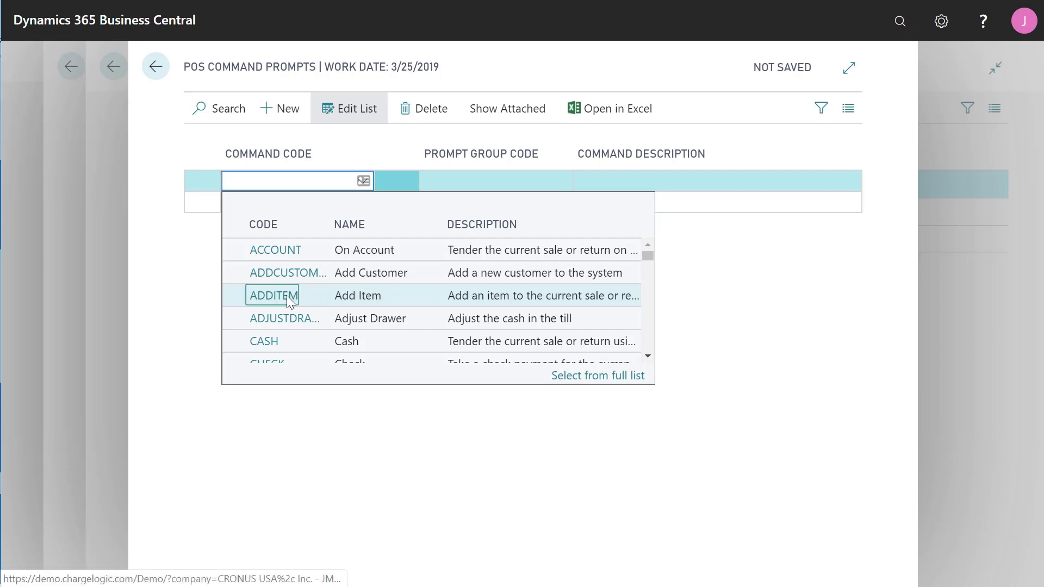
{"action": "left_click", "coordinate": [521, 185]}
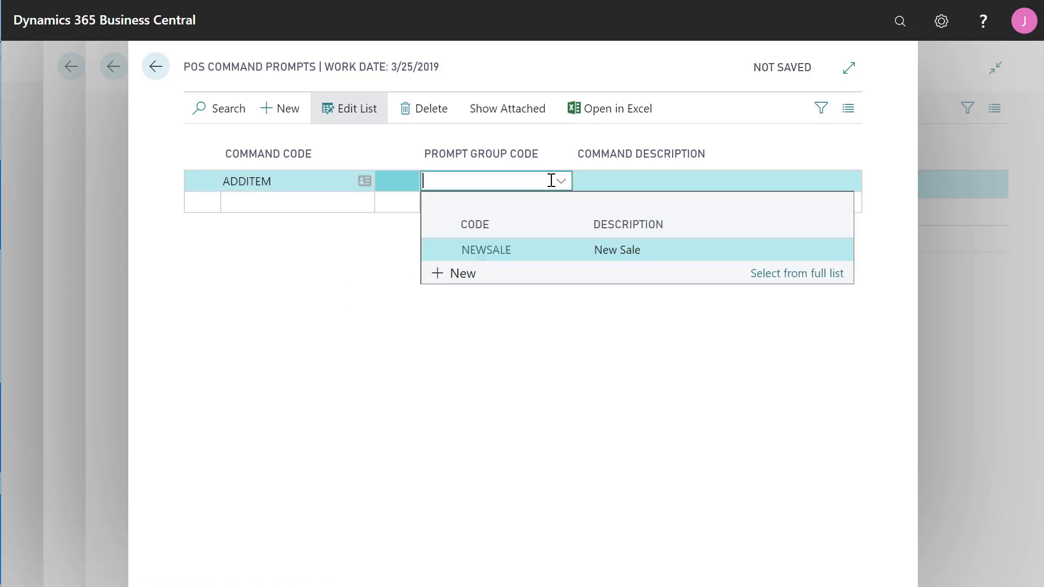
{"action": "left_click", "coordinate": [507, 250]}
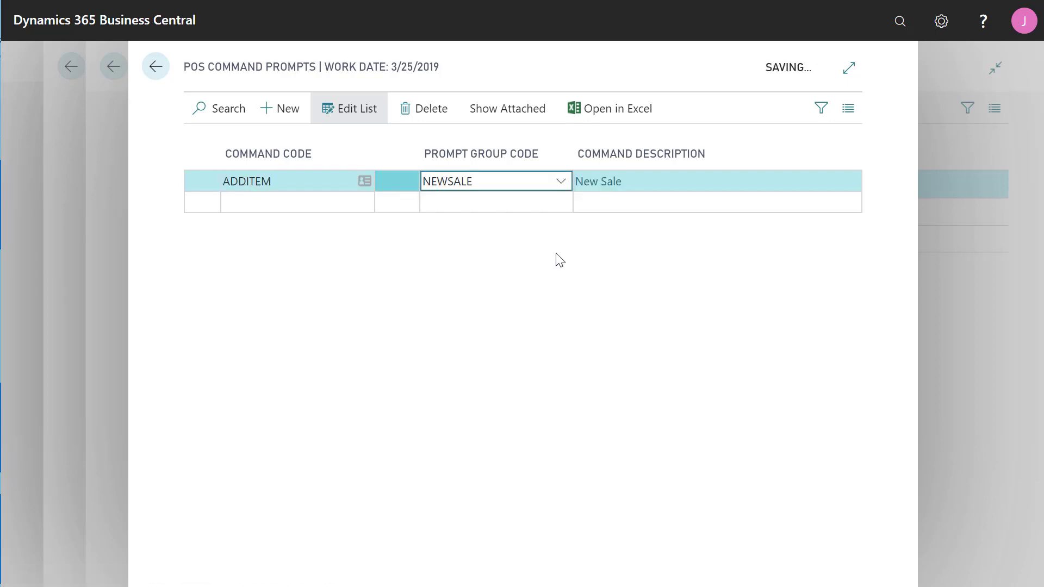
{"action": "left_click", "coordinate": [153, 73]}
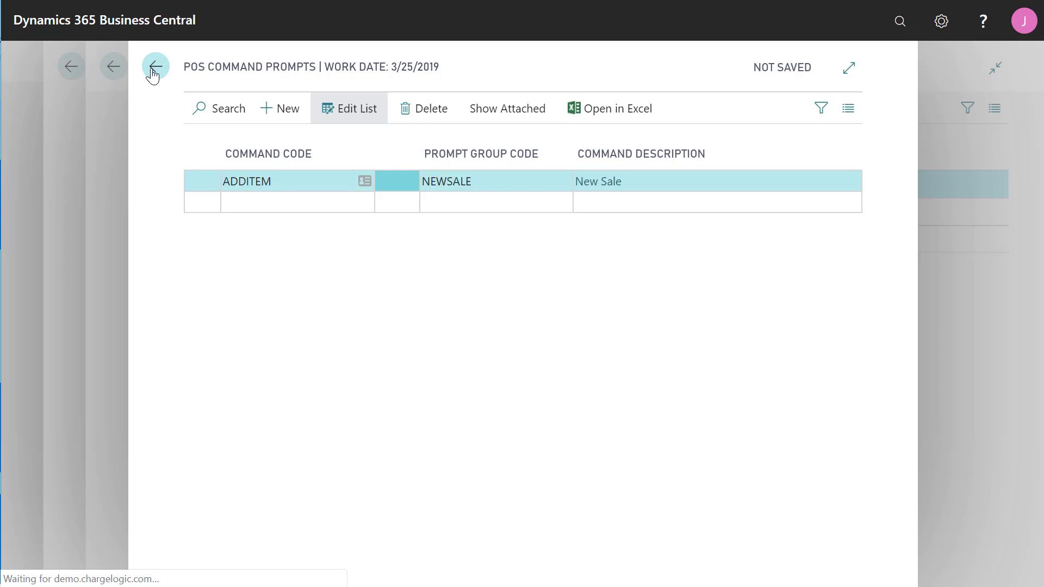
Close the command prompts and EFT Setup pages to return to the home page.
{"action": "left_click", "coordinate": [153, 67]}
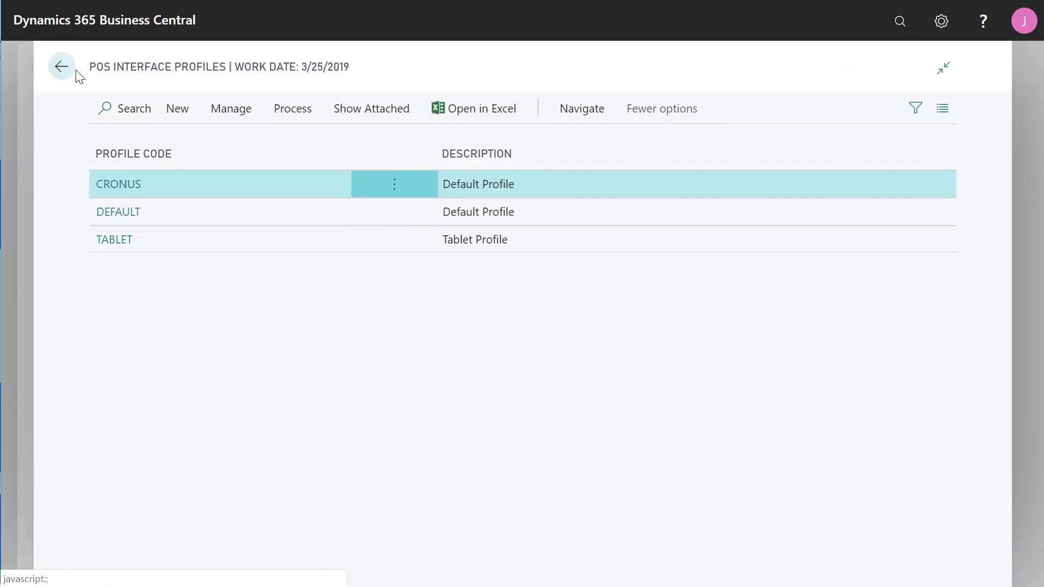
{"action": "left_click", "coordinate": [61, 67]}
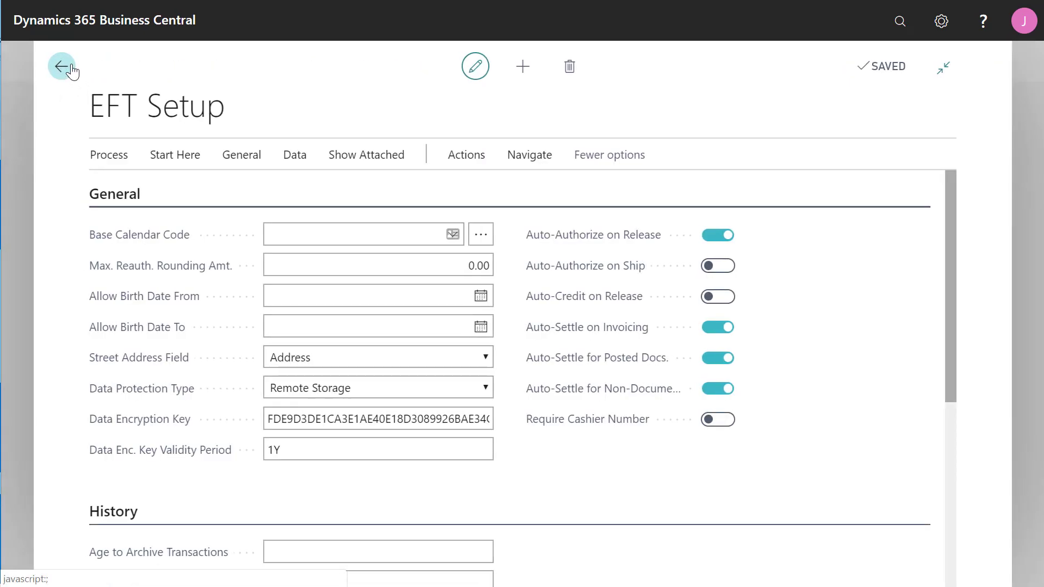
{"action": "left_click", "coordinate": [62, 67]}
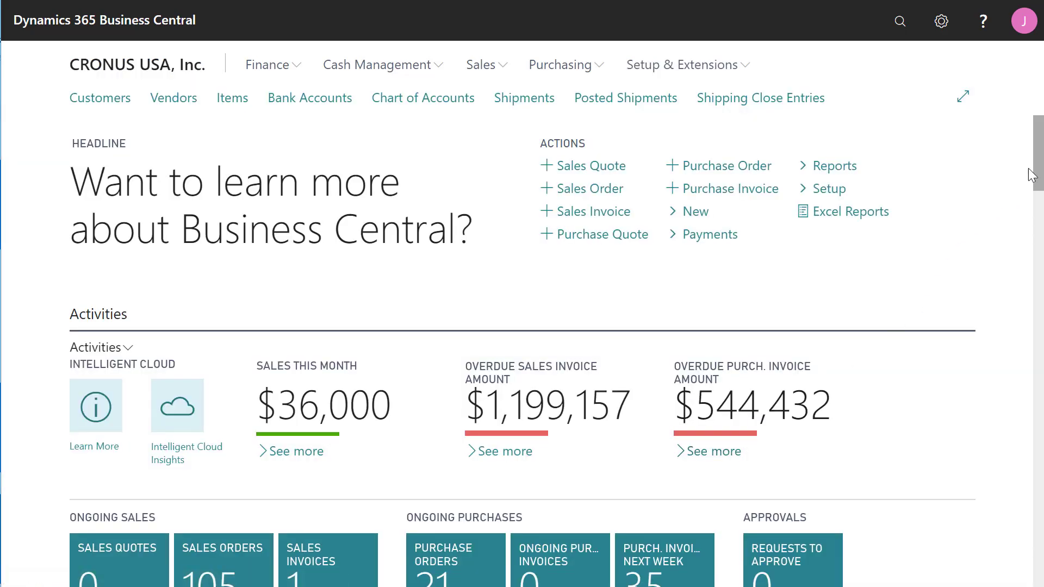
{"action": "left_click_drag", "start_coordinate": [1031, 175], "coordinate": [1038, 399]}
Run the POS, log in with the salesperson code and password, and keep the current shift open.
{"action": "left_click", "coordinate": [737, 351]}
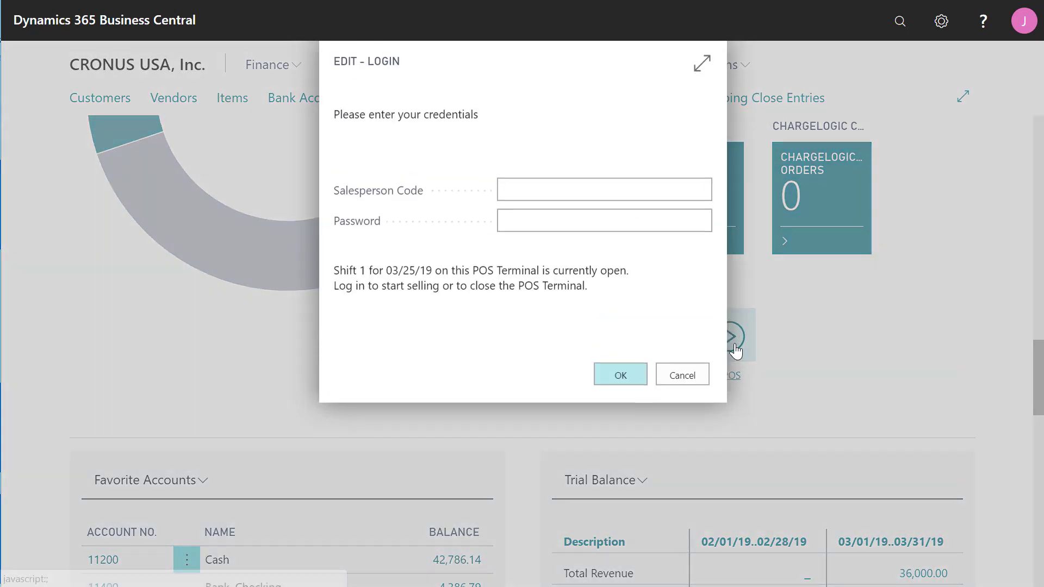
{"action": "type", "text": "ah"}
{"action": "key", "text": "Tab"}
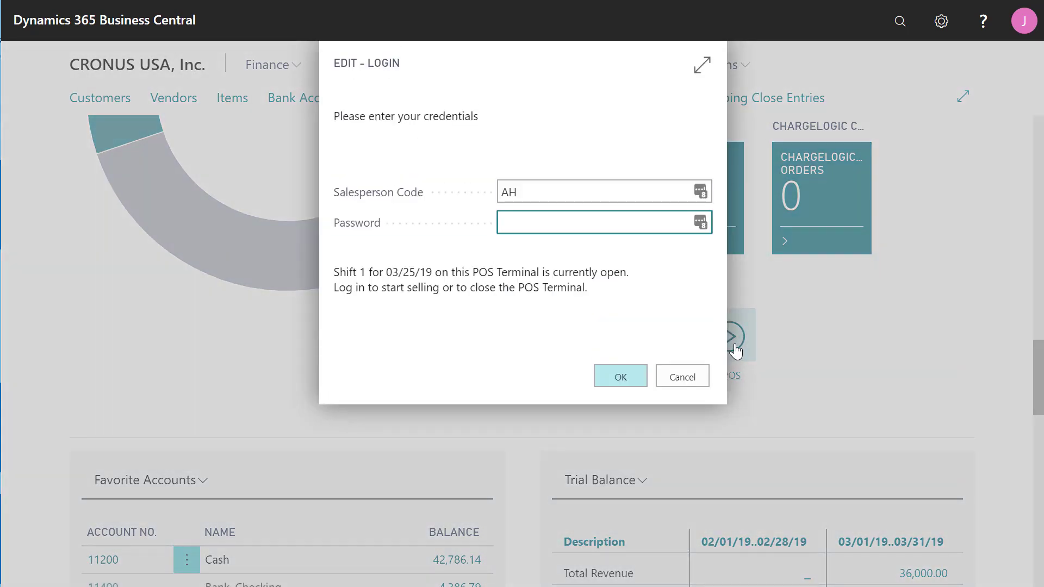
{"action": "type", "text": "1234"}
{"action": "left_click", "coordinate": [621, 377]}
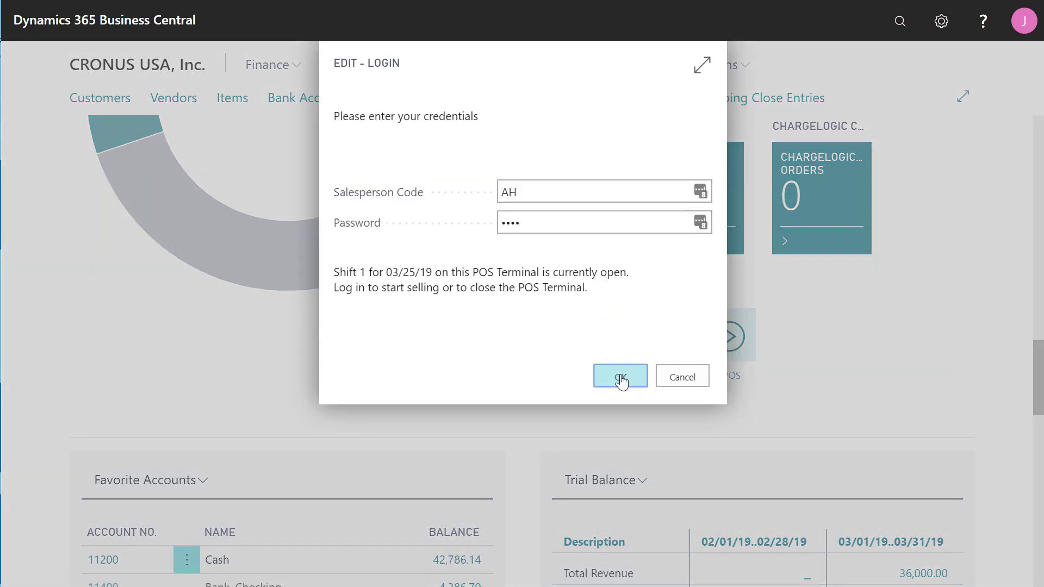
{"action": "left_click", "coordinate": [687, 380]}
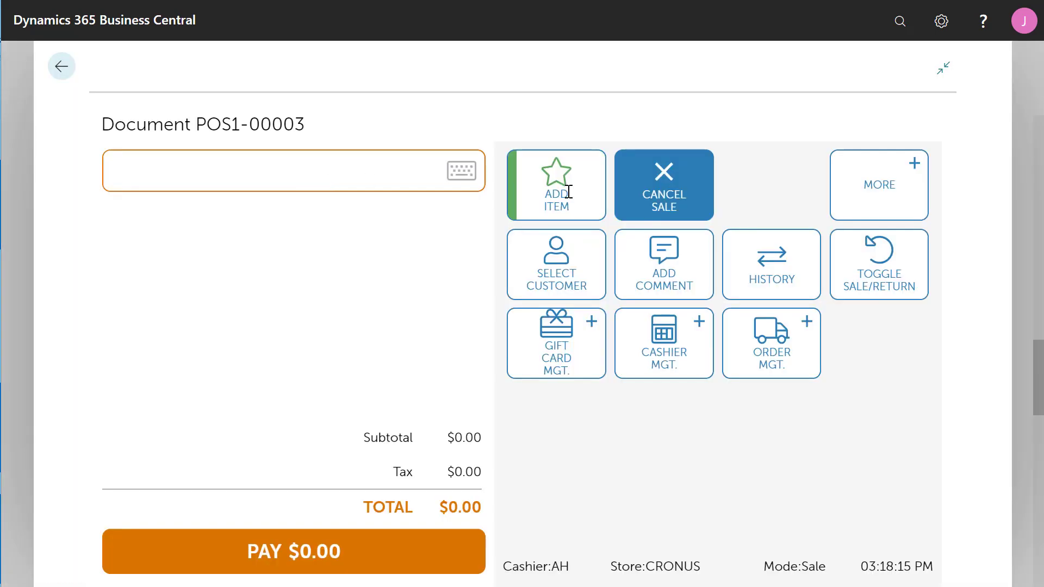
Add an item on sale POS1-00003 and answer the ZIP code prompt with 21209.
{"action": "left_click", "coordinate": [569, 192]}
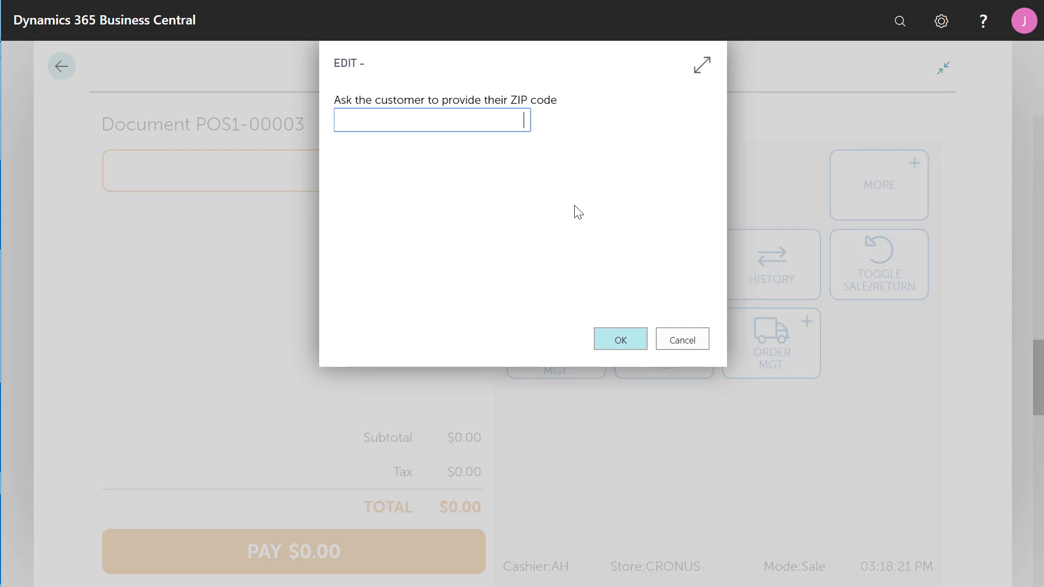
{"action": "type", "text": "21209"}
{"action": "key", "text": "Return"}
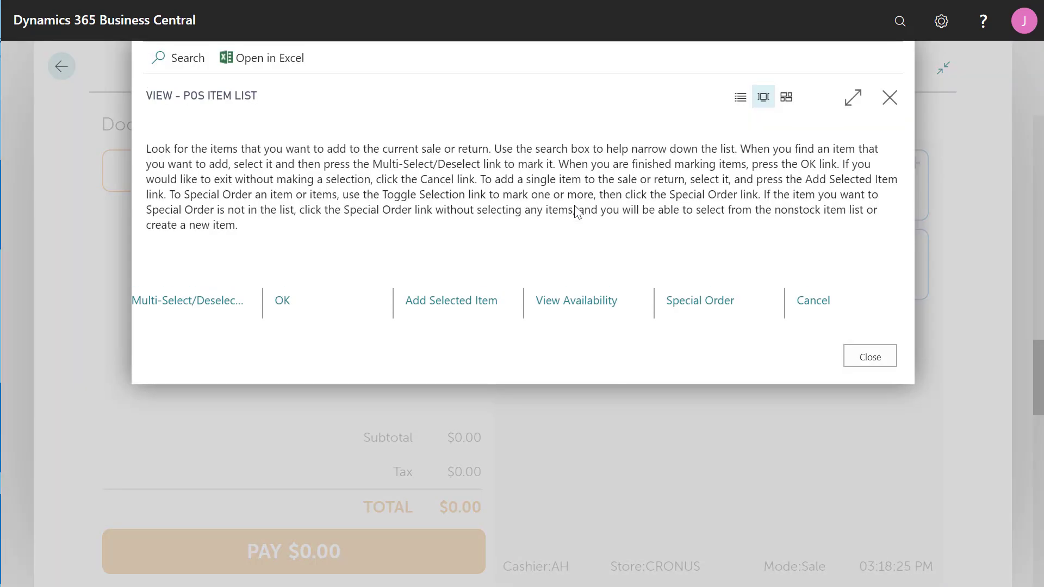